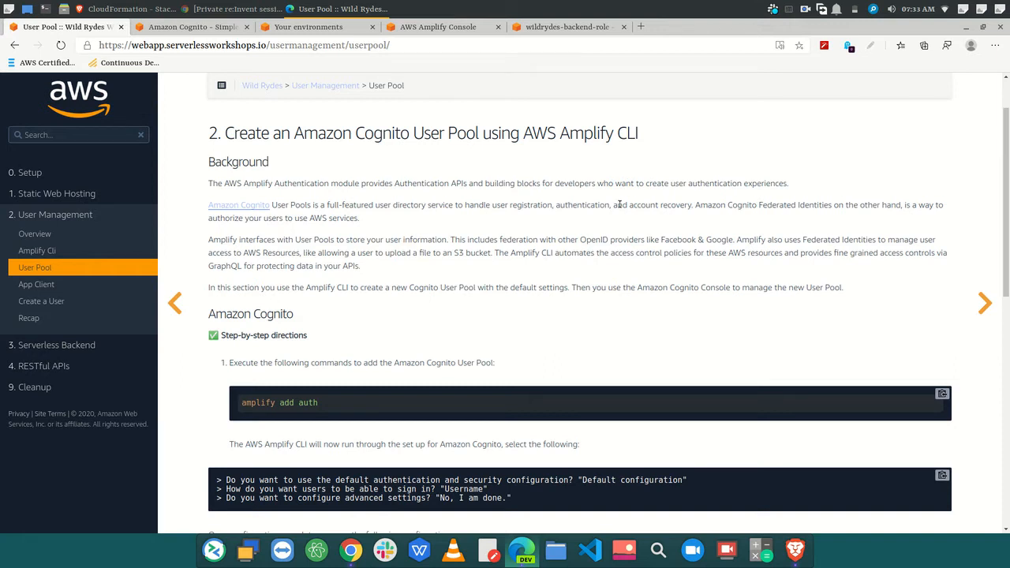
Step: Copy the "amplify add auth" command from the Amazon Cognito directions on the workshop's User Pool page
{"action": "left_click_drag", "start_coordinate": [630, 204], "coordinate": [690, 206]}
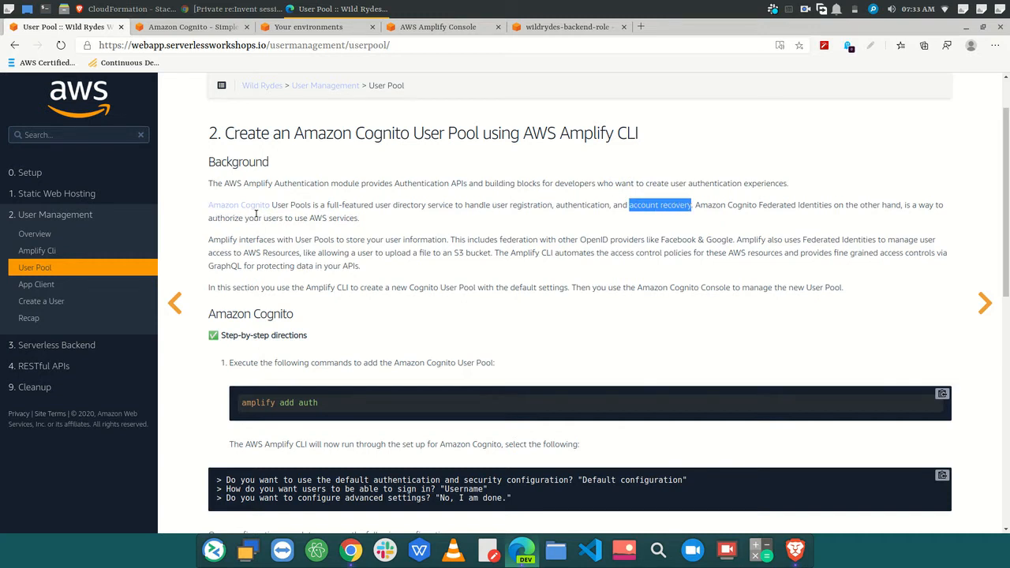
{"action": "scroll", "coordinate": [421, 218], "scroll_direction": "down", "scroll_amount": 3}
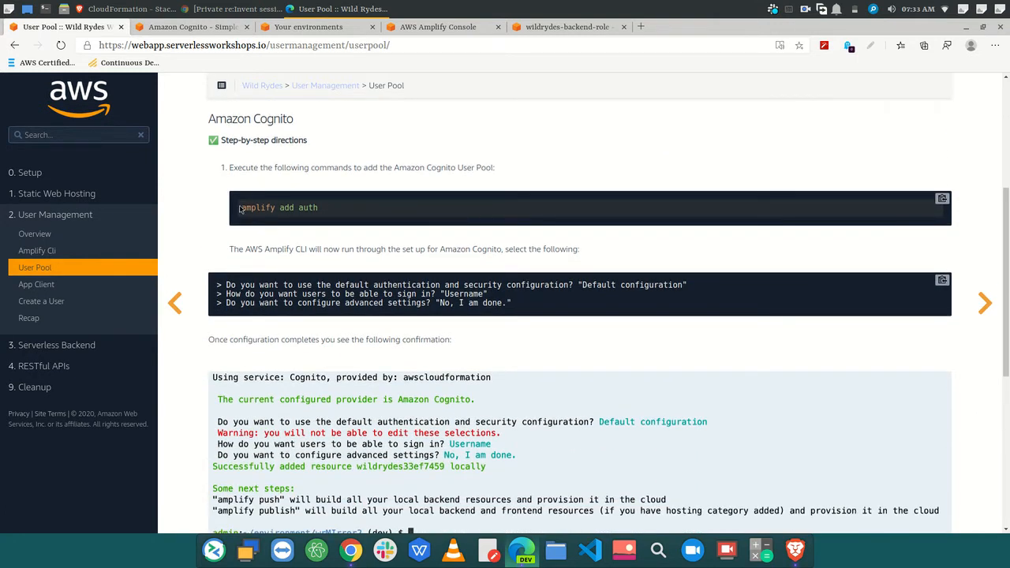
{"action": "left_click_drag", "start_coordinate": [241, 208], "coordinate": [318, 210]}
{"action": "right_click", "coordinate": [309, 213]}
{"action": "left_click", "coordinate": [337, 223]}
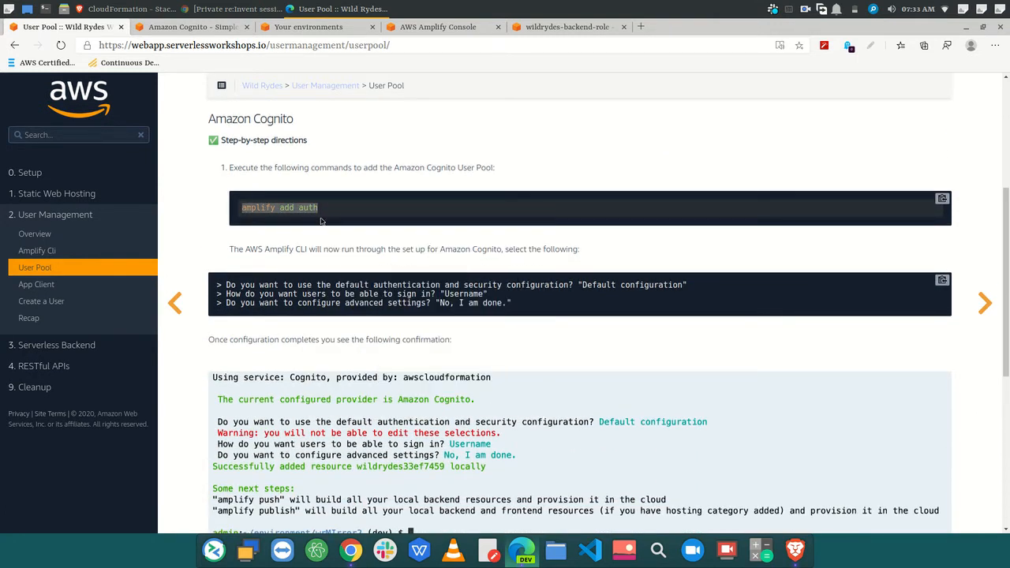
{"action": "left_click", "coordinate": [328, 208]}
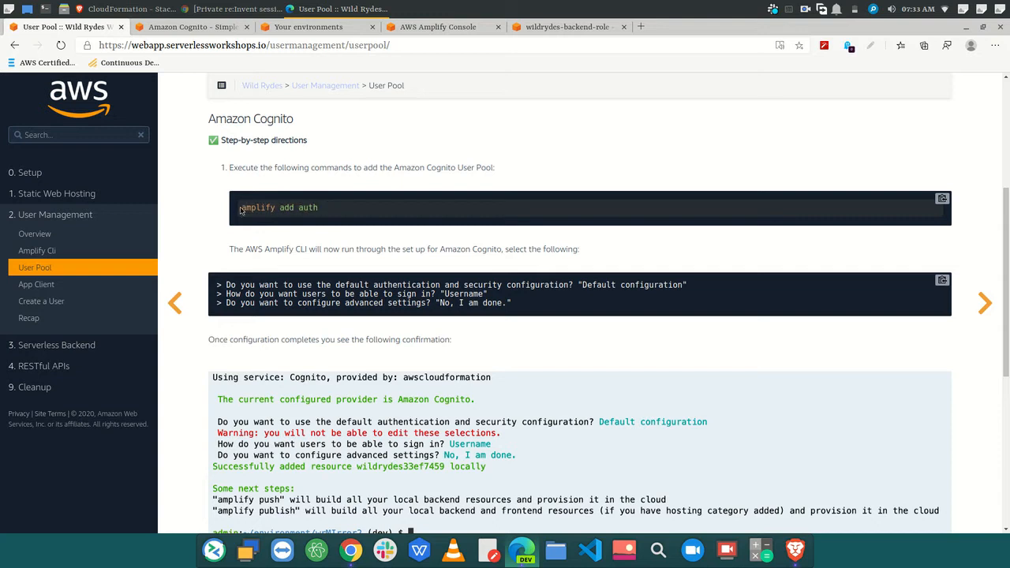
{"action": "left_click_drag", "start_coordinate": [242, 206], "coordinate": [329, 209]}
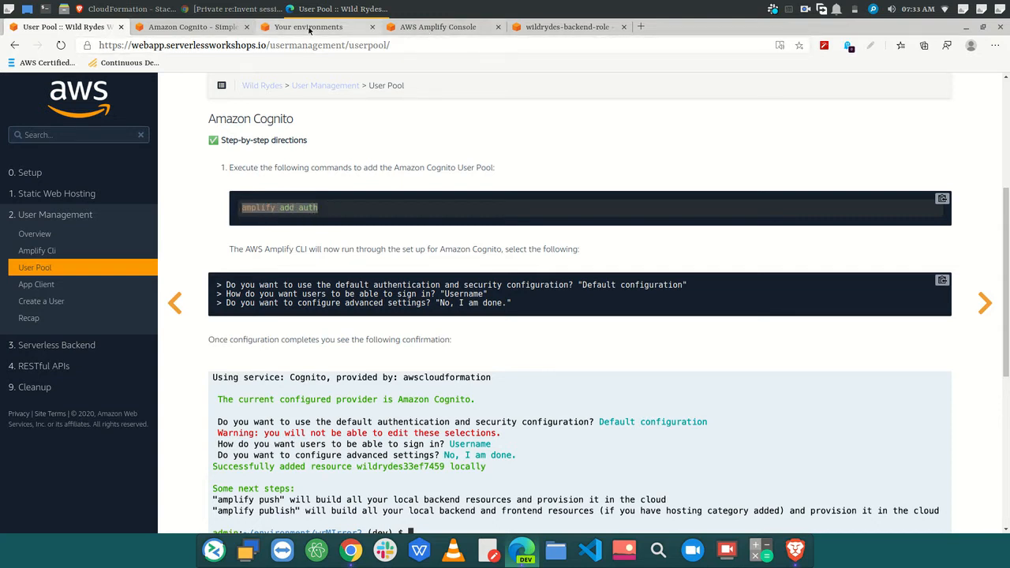
Step: Switch to the wildrydes-backend-role Cloud9 environment and run "amplify add auth" in its bash terminal
{"action": "left_click", "coordinate": [213, 28]}
{"action": "left_click", "coordinate": [286, 27]}
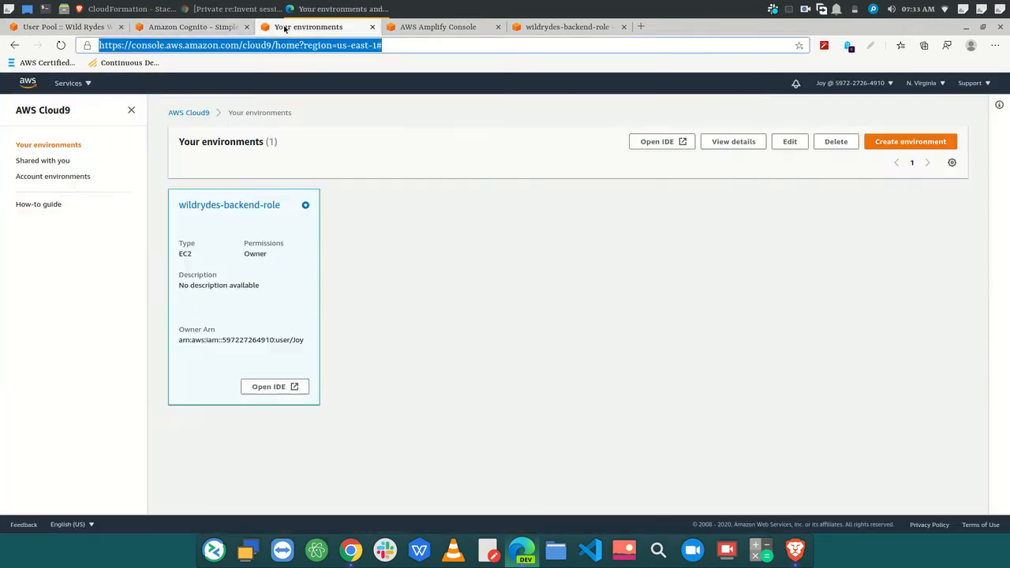
{"action": "left_click", "coordinate": [436, 28]}
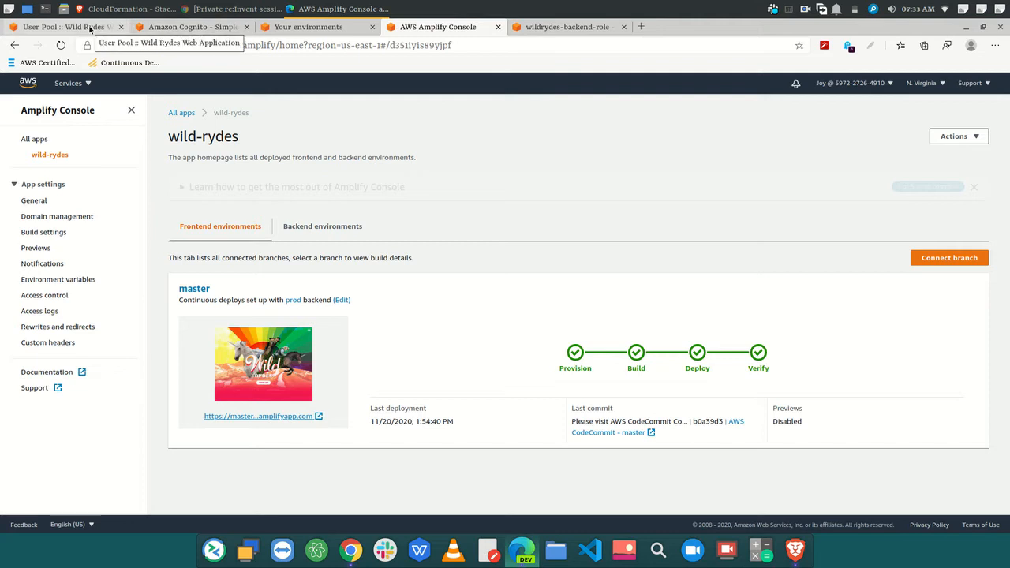
{"action": "left_click", "coordinate": [544, 27]}
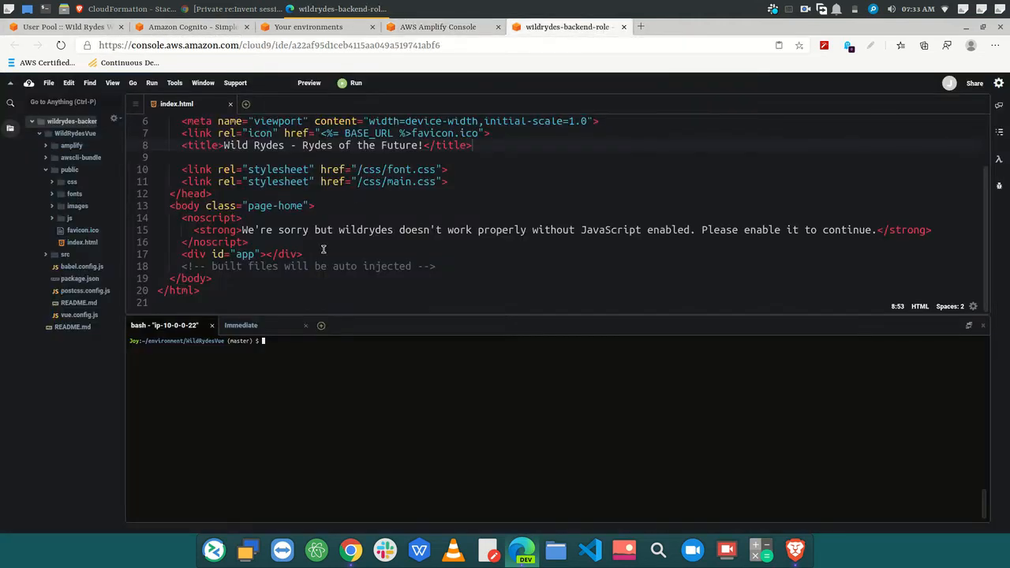
{"action": "left_click", "coordinate": [261, 325]}
{"action": "left_click", "coordinate": [165, 325]}
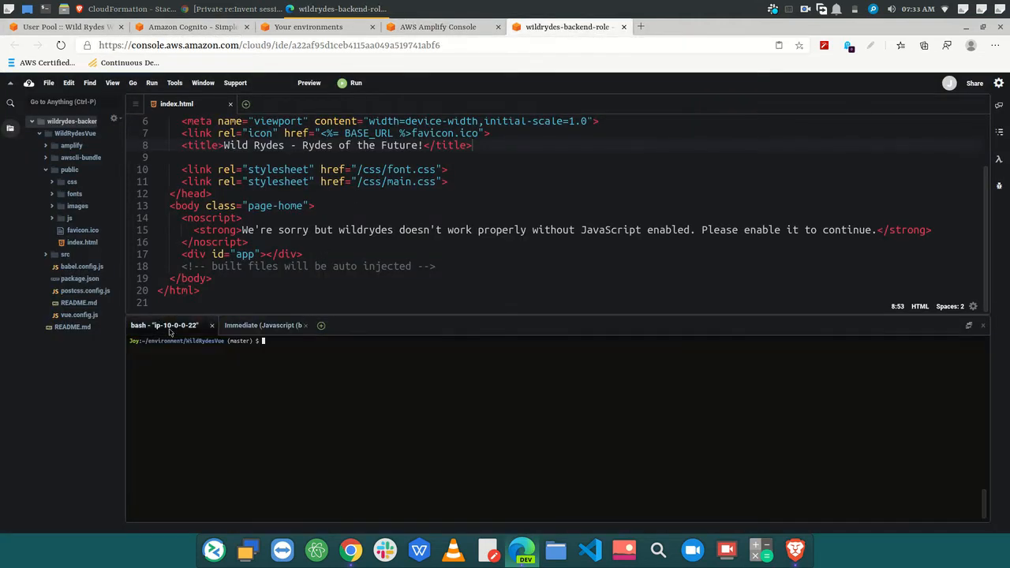
{"action": "right_click", "coordinate": [311, 405]}
{"action": "left_click", "coordinate": [337, 441]}
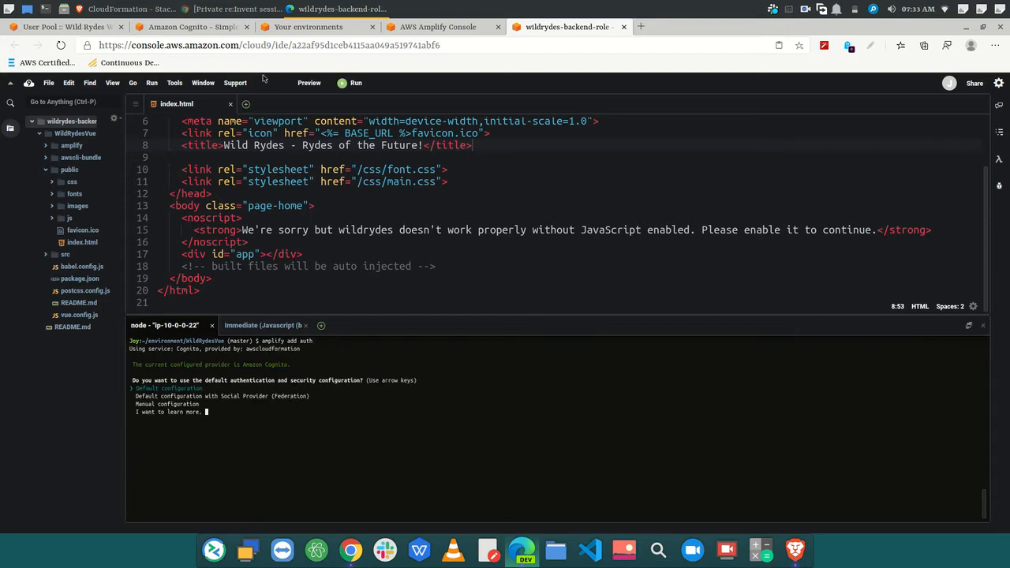
Step: Check the workshop's auth answers, return to the Cloud9 terminal and choose "Default configuration" for authentication and security
{"action": "left_click", "coordinate": [81, 28]}
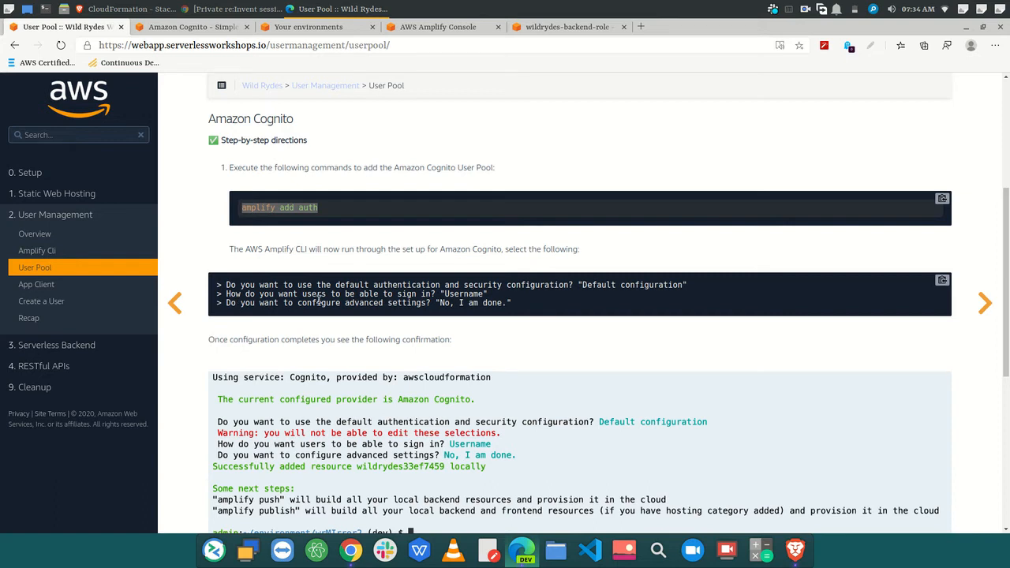
{"action": "left_click", "coordinate": [323, 27]}
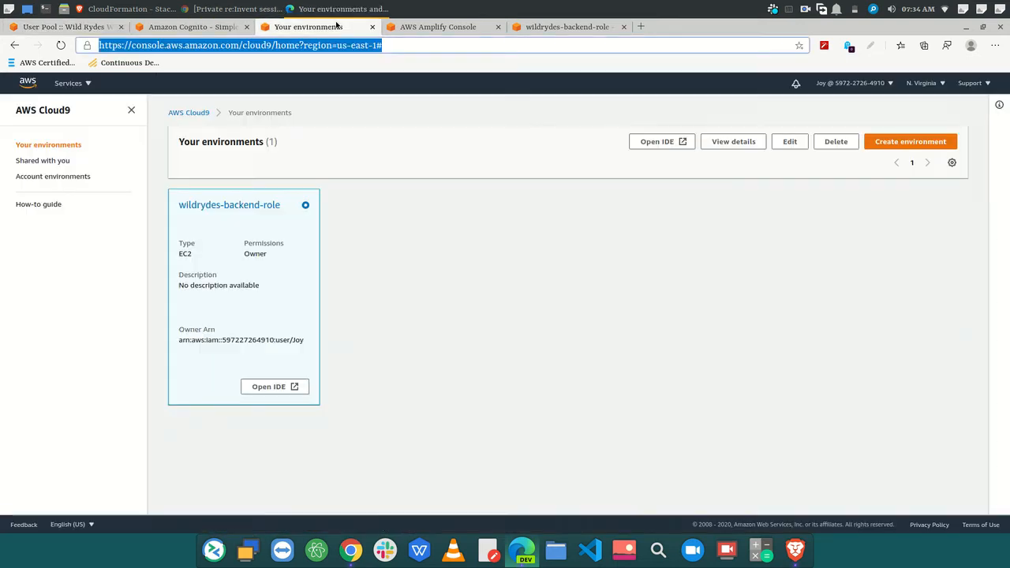
{"action": "left_click", "coordinate": [406, 27]}
{"action": "key", "text": "ctrl+Tab"}
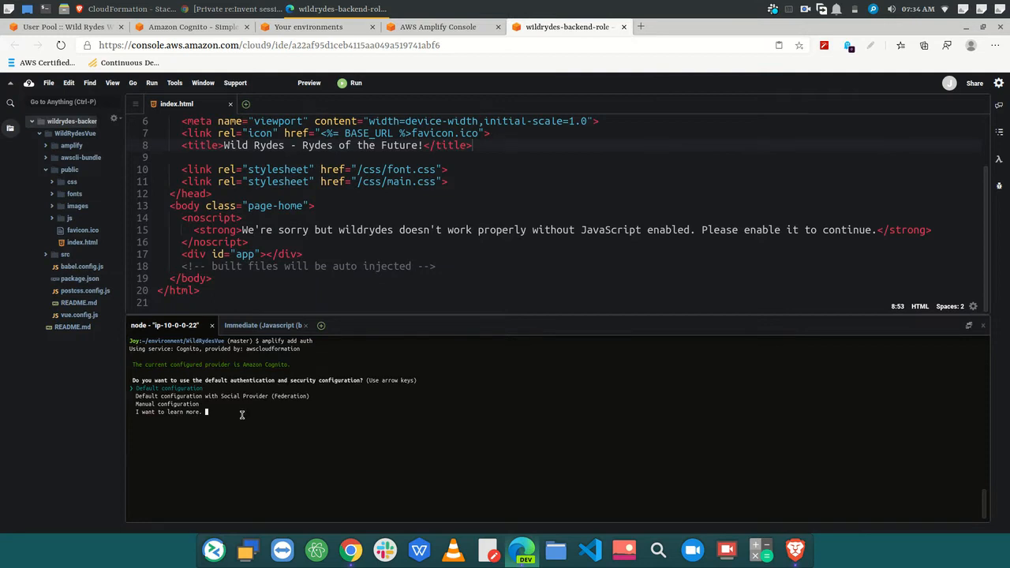
{"action": "key", "text": "Return"}
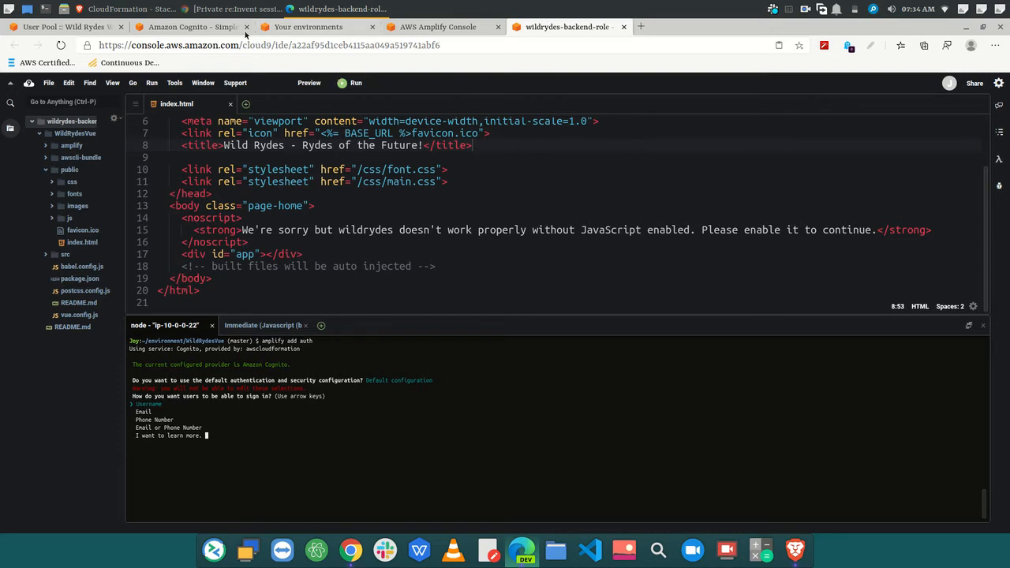
Step: Following the workshop's answers, set the user sign-in method to Username and decline advanced settings with "No, I am done."
{"action": "left_click", "coordinate": [71, 27]}
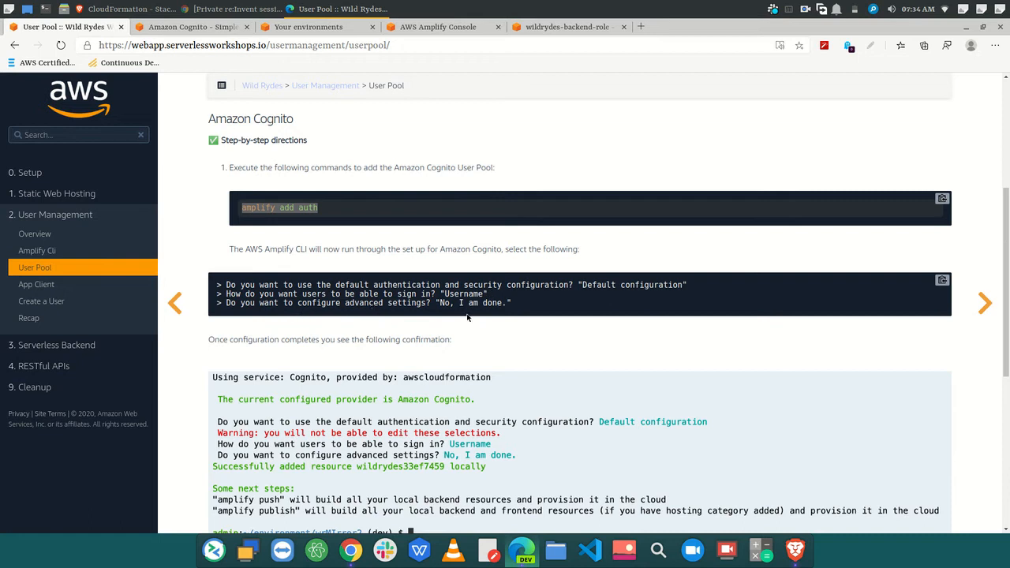
{"action": "left_click", "coordinate": [572, 30]}
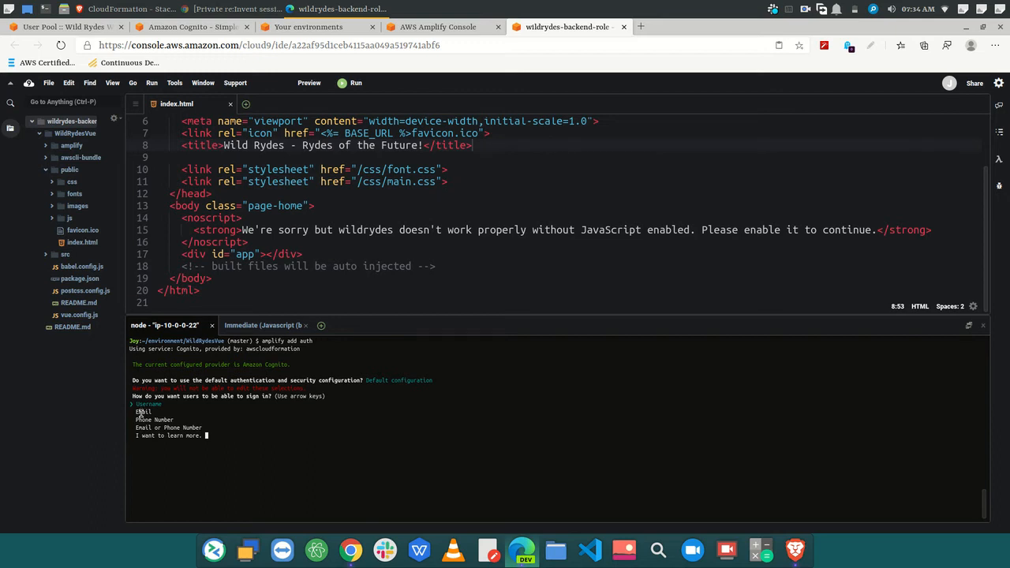
{"action": "left_click_drag", "start_coordinate": [137, 403], "coordinate": [163, 401]}
{"action": "left_click", "coordinate": [231, 432]}
{"action": "key", "text": "Return"}
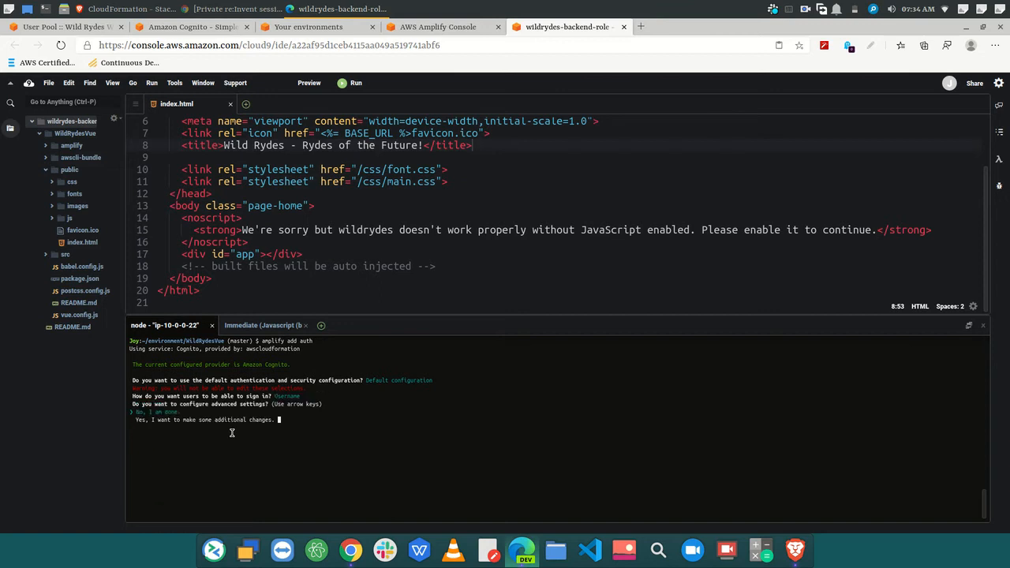
{"action": "key", "text": "Return"}
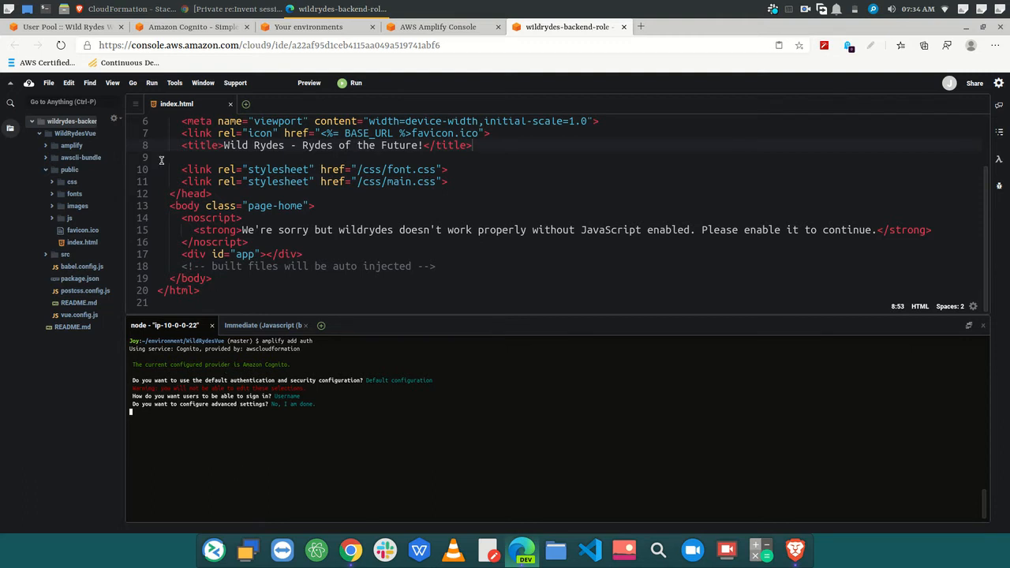
Step: Read the workshop's expected auth confirmation, its warning about amplify push and amplify publish, and the git commit directions
{"action": "left_click", "coordinate": [79, 27]}
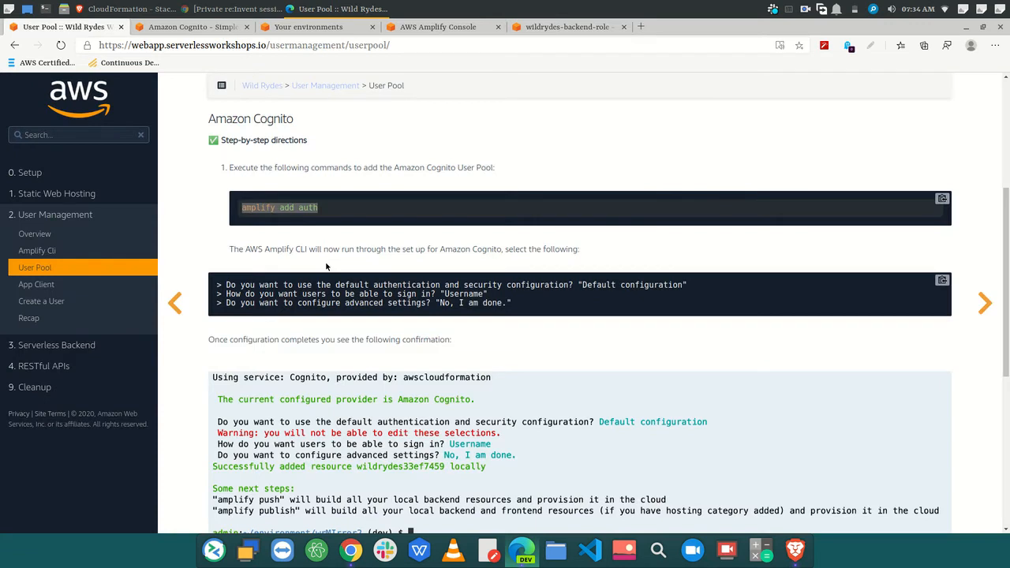
{"action": "scroll", "coordinate": [324, 265], "scroll_direction": "down", "scroll_amount": 1}
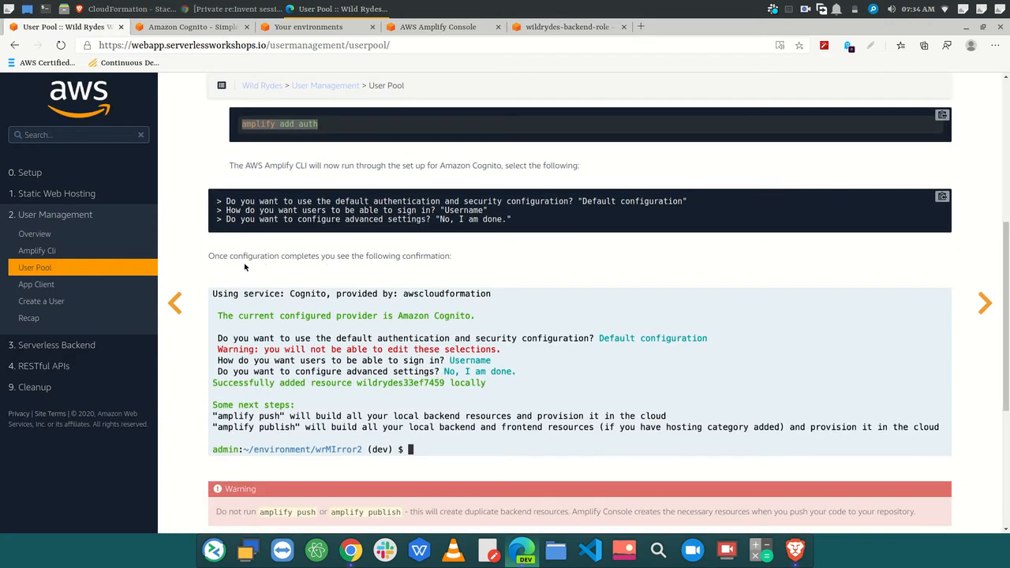
{"action": "left_click_drag", "start_coordinate": [205, 255], "coordinate": [308, 254]}
{"action": "left_click", "coordinate": [284, 268]}
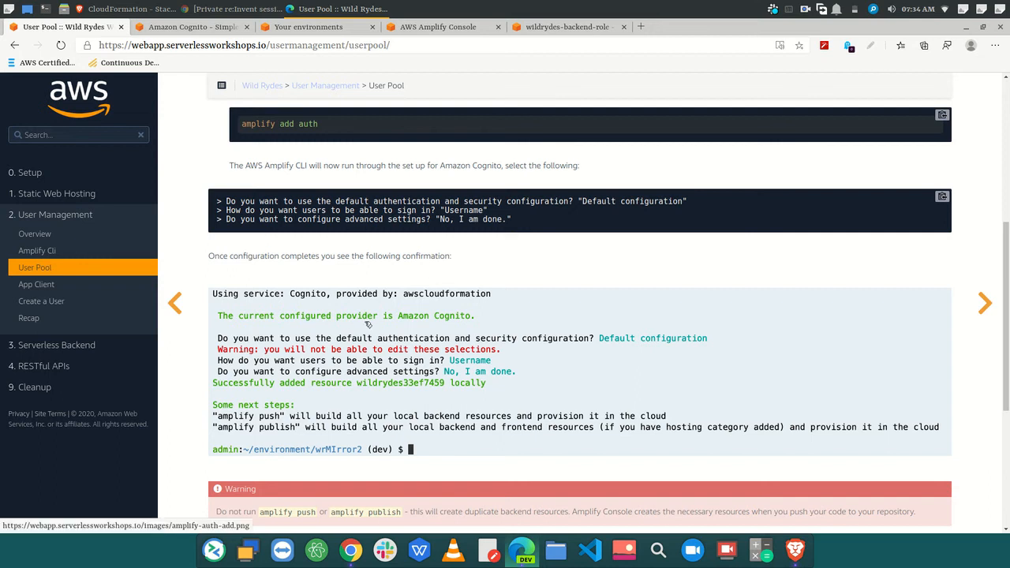
{"action": "scroll", "coordinate": [368, 324], "scroll_direction": "down", "scroll_amount": 1}
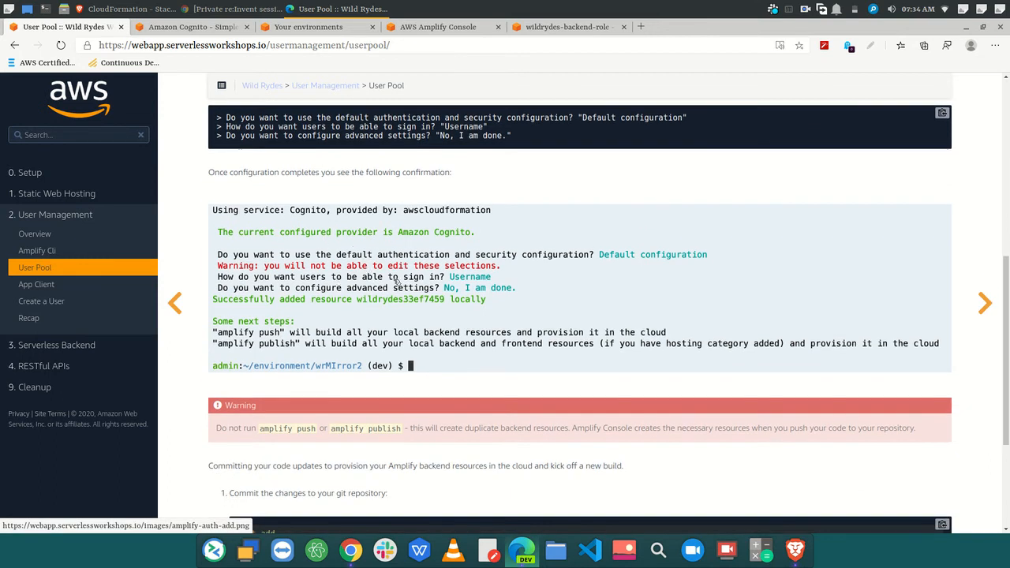
{"action": "scroll", "coordinate": [396, 281], "scroll_direction": "down", "scroll_amount": 1}
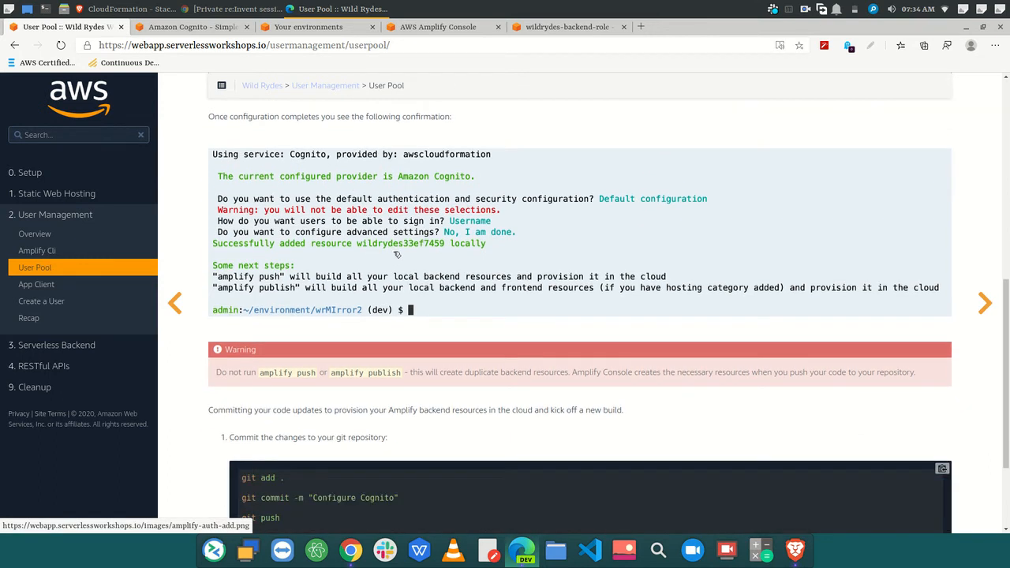
{"action": "scroll", "coordinate": [406, 246], "scroll_direction": "down", "scroll_amount": 1}
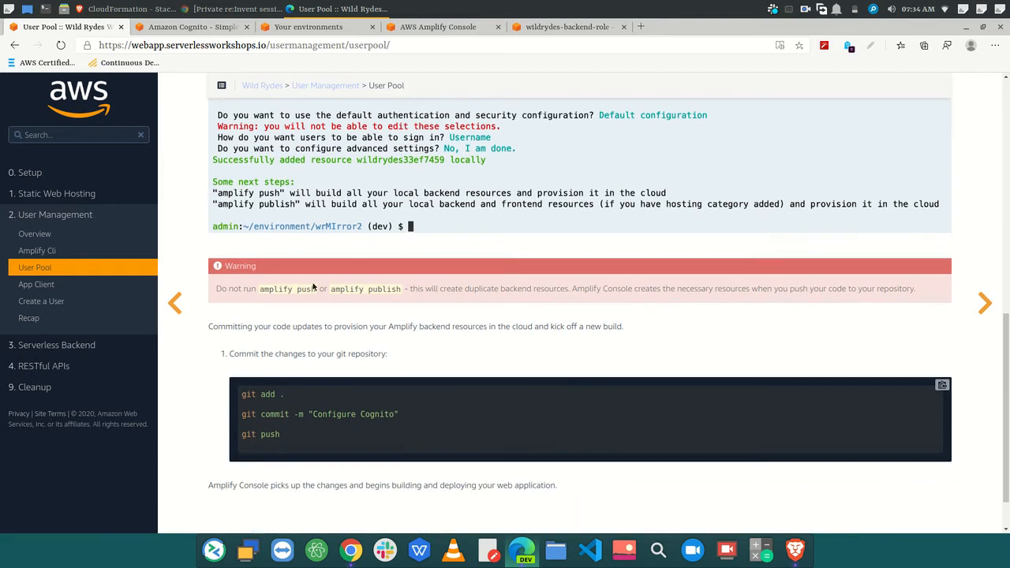
{"action": "triple_click", "coordinate": [234, 291]}
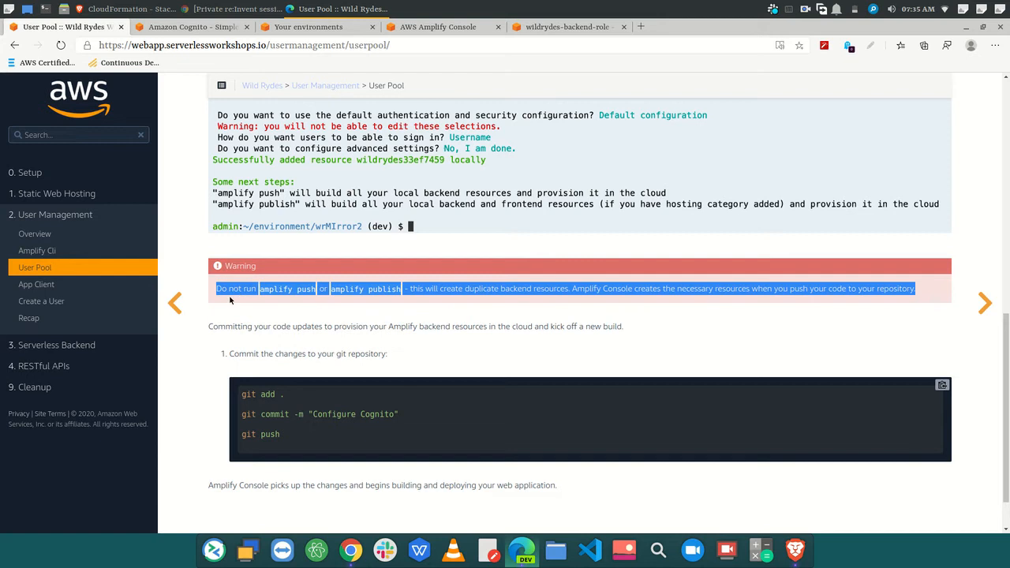
{"action": "left_click", "coordinate": [266, 291]}
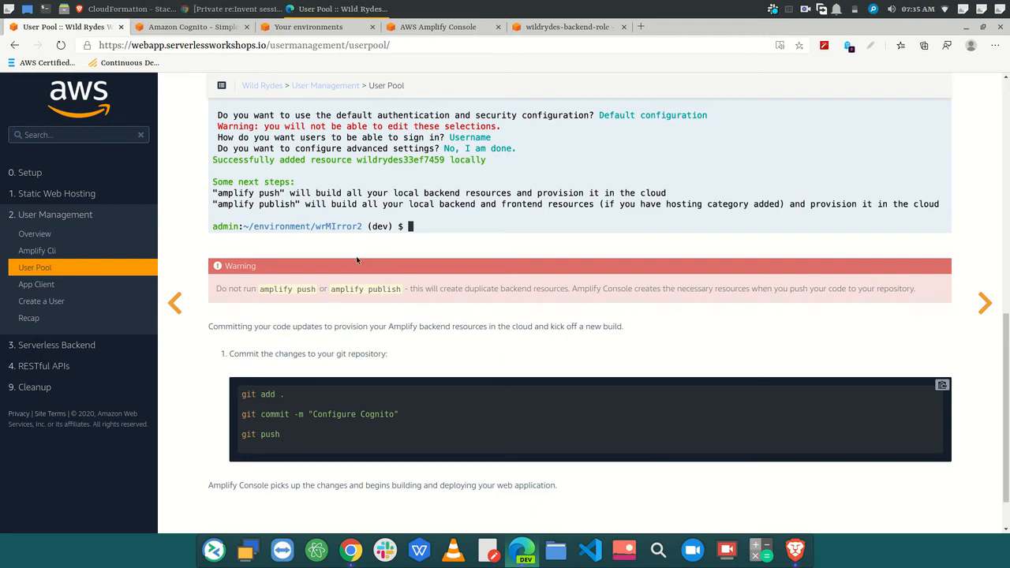
{"action": "left_click_drag", "start_coordinate": [218, 287], "coordinate": [401, 289]}
{"action": "left_click", "coordinate": [364, 337]}
{"action": "scroll", "coordinate": [261, 287], "scroll_direction": "down", "scroll_amount": 2}
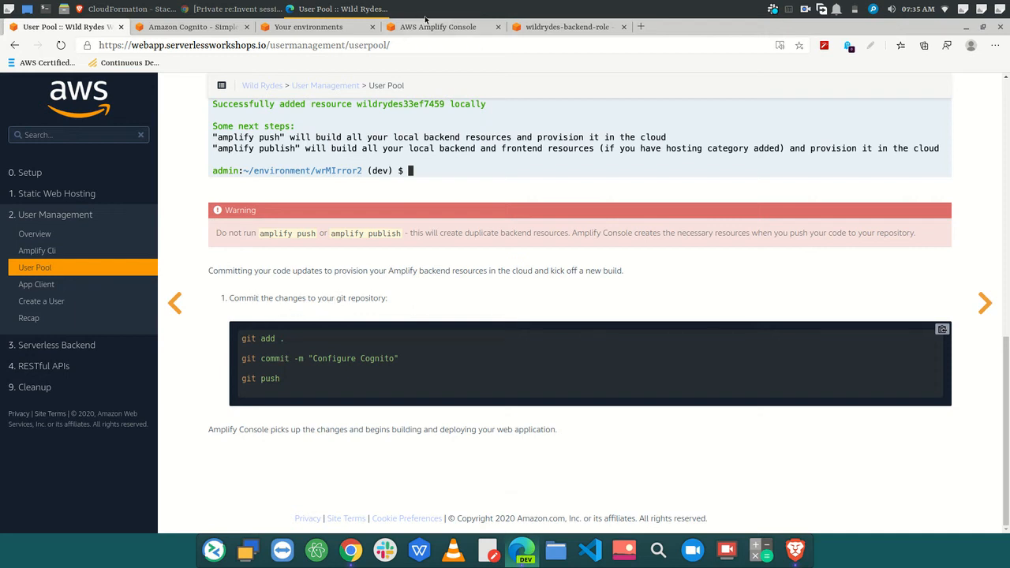
Step: Return to the Cloud9 terminal and stage all project changes with "git add ."
{"action": "key", "text": "ctrl+shift+Tab"}
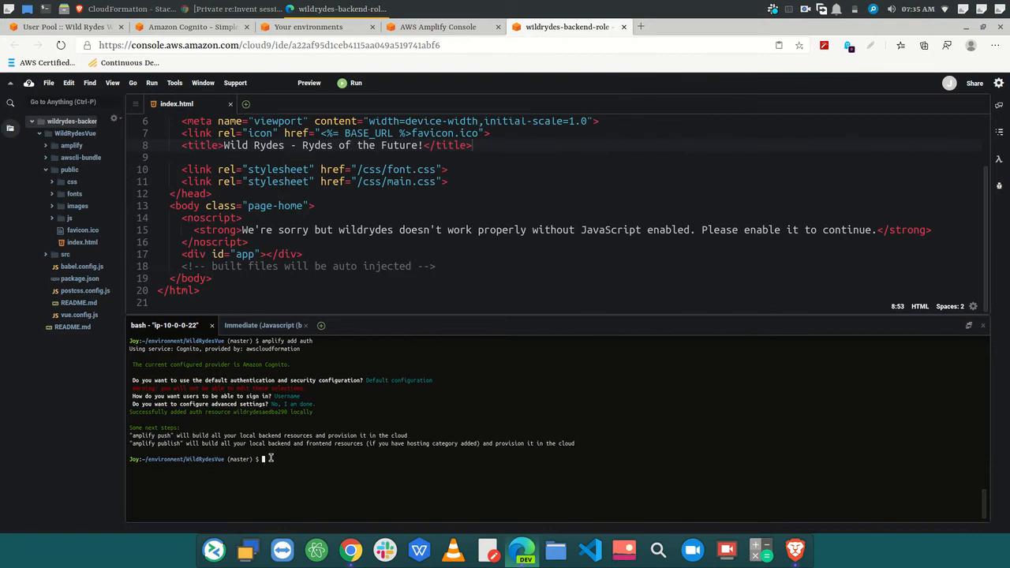
{"action": "type", "text": "git add ."}
{"action": "key", "text": "Return"}
Step: Try to commit the staged changes with the message "Configure Cognito" copied from the workshop page
{"action": "type", "text": "git "}
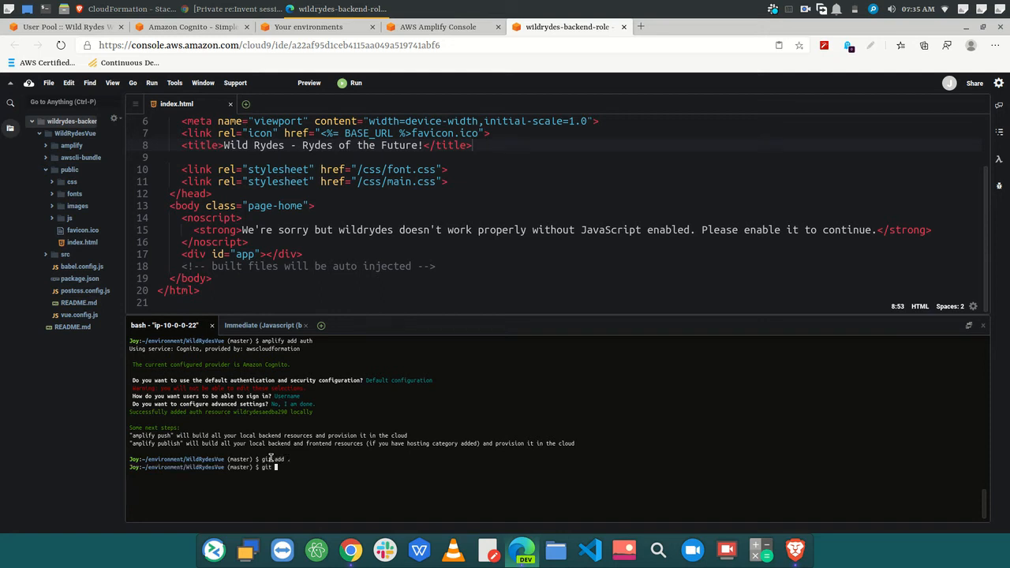
{"action": "type", "text": "commit"}
{"action": "left_click", "coordinate": [91, 30]}
{"action": "left_click_drag", "start_coordinate": [312, 358], "coordinate": [432, 359]}
{"action": "key", "text": "ctrl+c"}
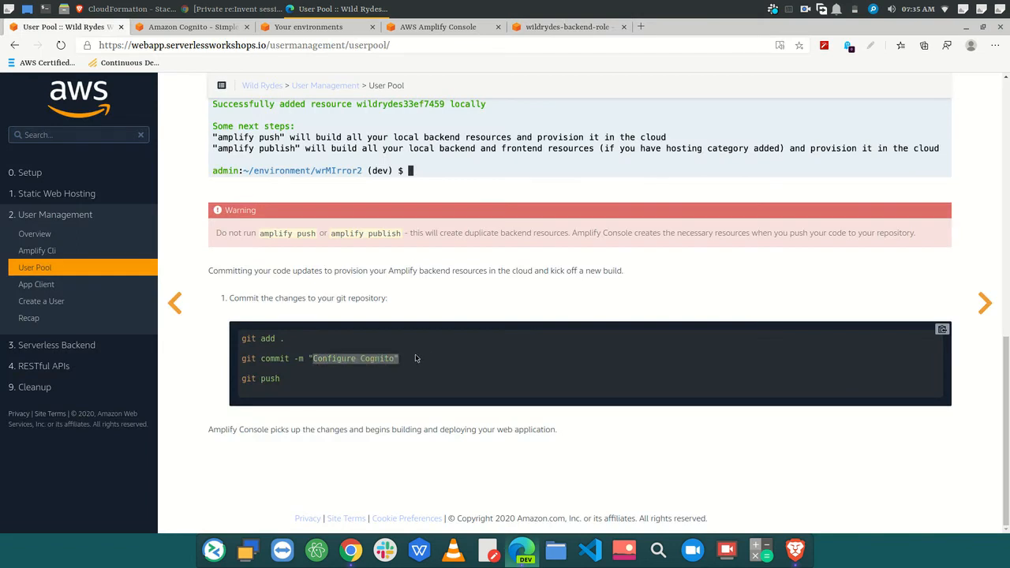
{"action": "left_click", "coordinate": [564, 27]}
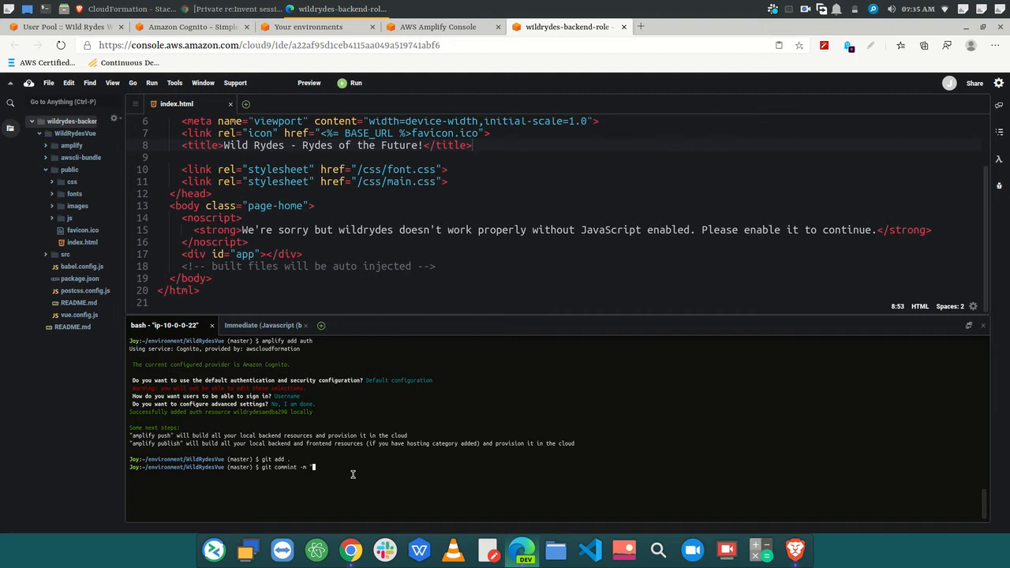
{"action": "key", "text": "ctrl+v"}
{"action": "key", "text": "Return"}
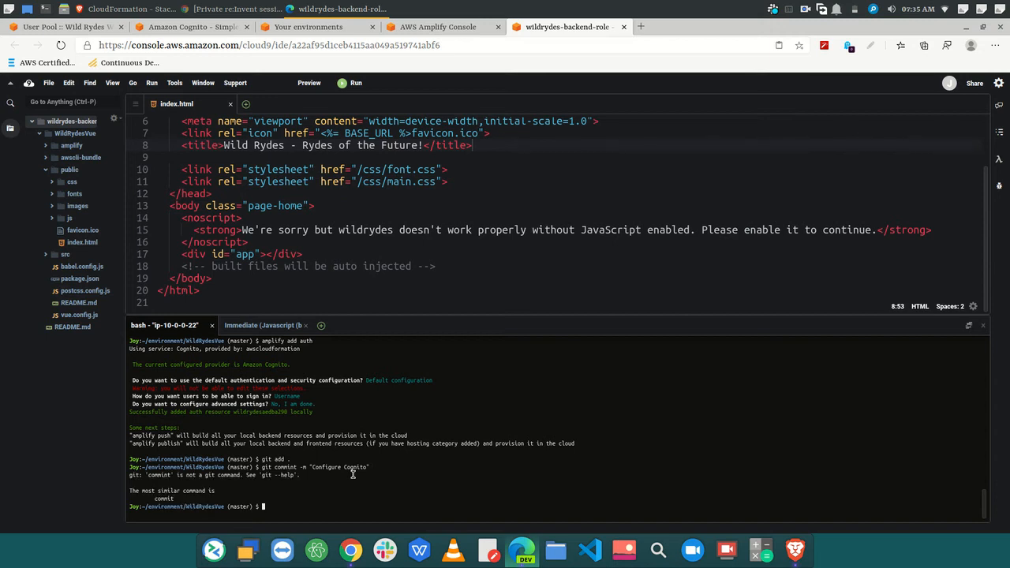
Step: Recall the failed command, correct the misspelled subcommand to "commit", and run the commit again
{"action": "key", "text": "Up"}
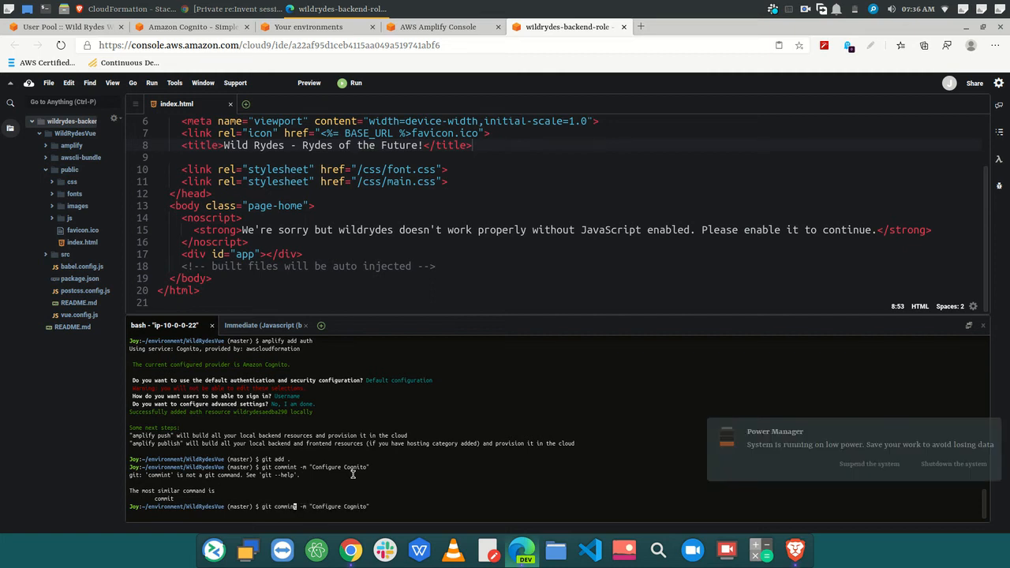
{"action": "key", "text": "BackSpace"}
{"action": "key", "text": "Return"}
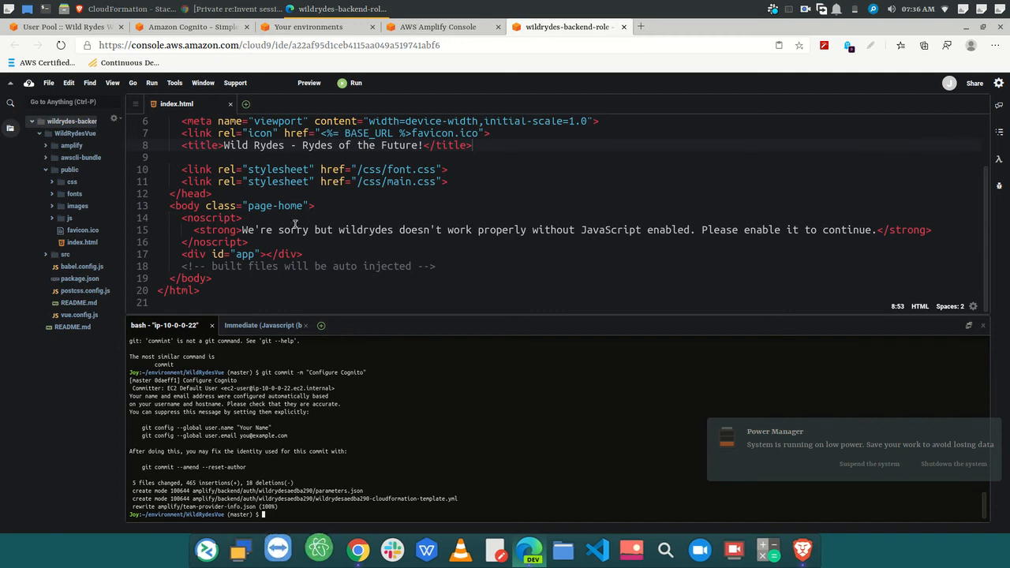
Step: Check the workshop's remaining git command and push the "Configure Cognito" commit with "git push" in the Cloud9 terminal
{"action": "left_click", "coordinate": [82, 27]}
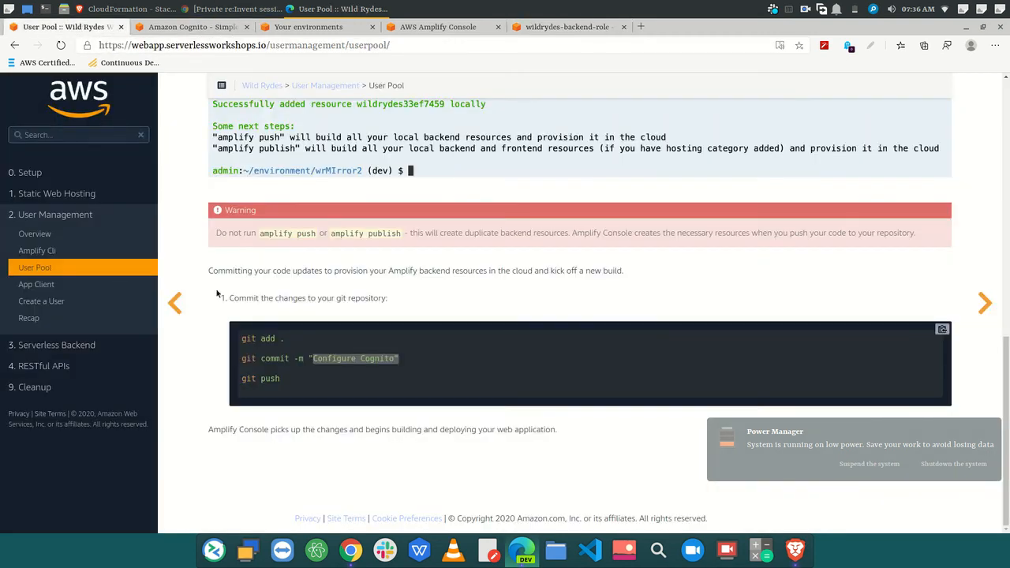
{"action": "left_click", "coordinate": [566, 27]}
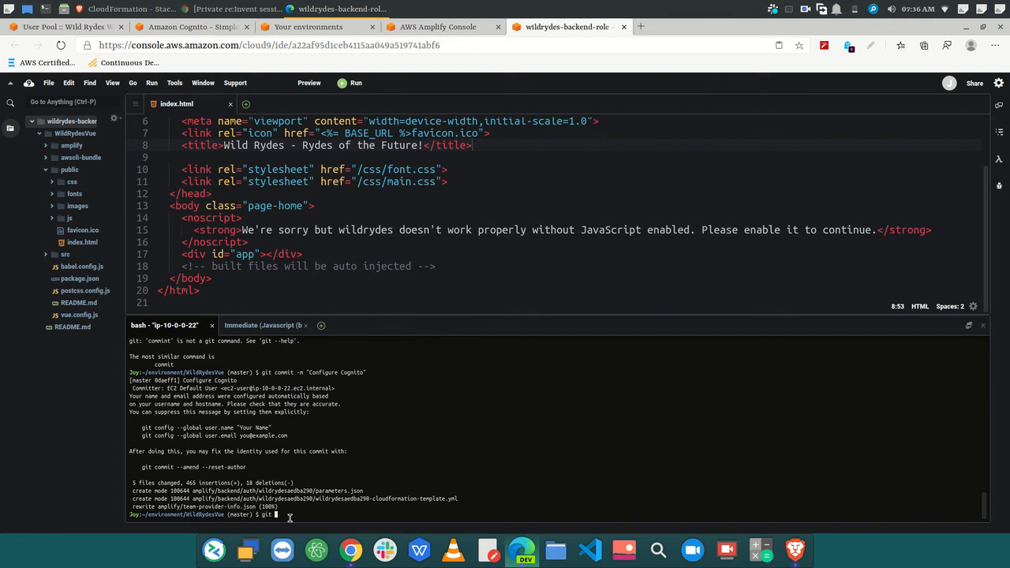
{"action": "type", "text": "git push"}
{"action": "key", "text": "Return"}
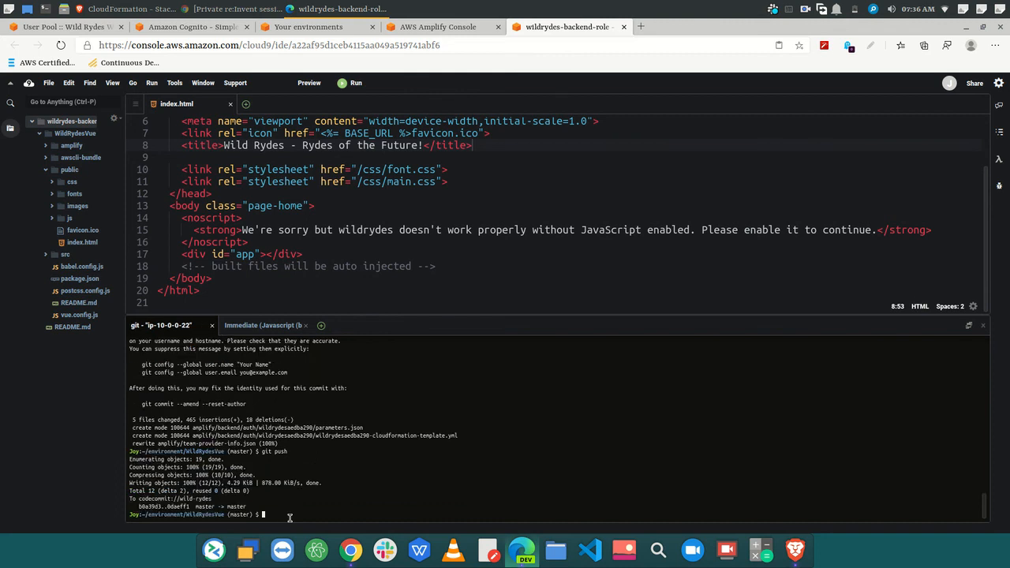
Step: Return to the workshop's User Pool page and review the Cognito setup and commit directions
{"action": "left_click", "coordinate": [134, 8]}
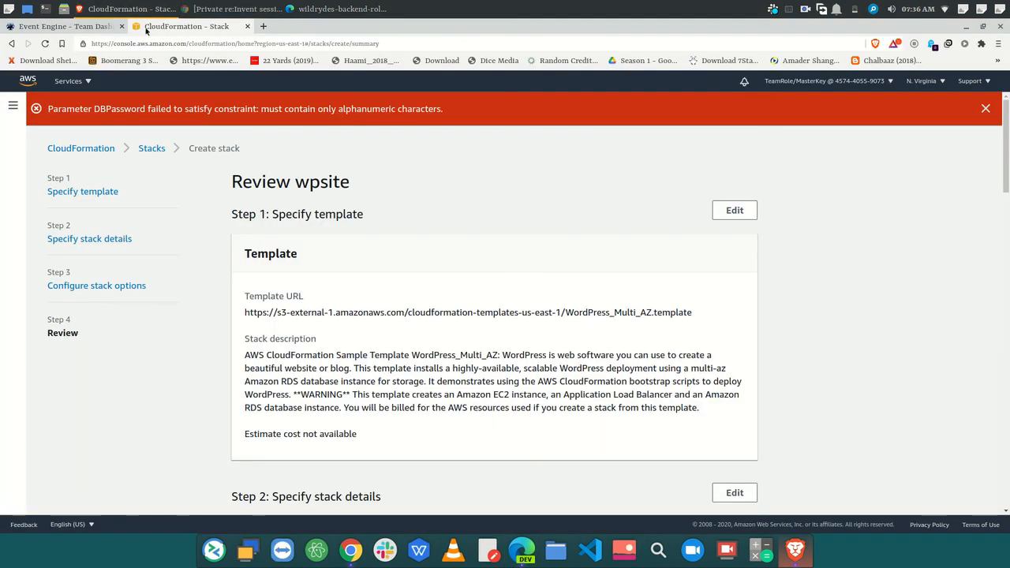
{"action": "left_click", "coordinate": [298, 9]}
{"action": "left_click", "coordinate": [85, 29]}
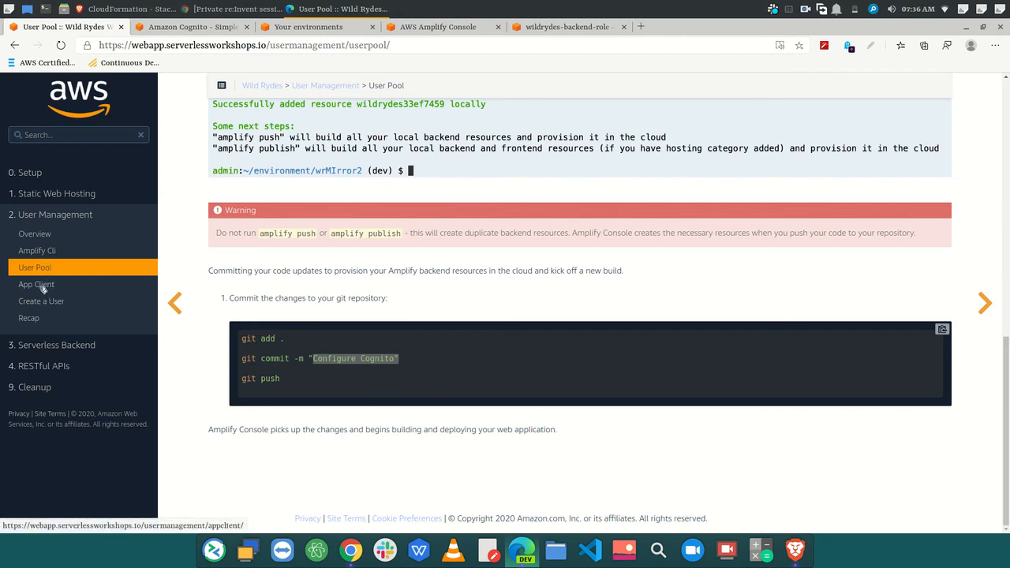
{"action": "scroll", "coordinate": [508, 312], "scroll_direction": "up", "scroll_amount": 3}
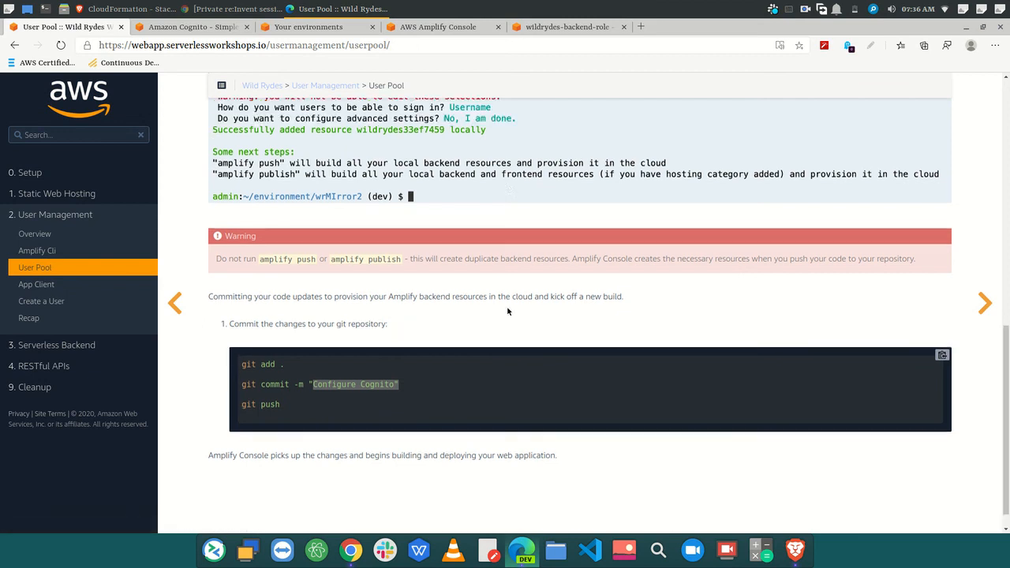
{"action": "left_click", "coordinate": [805, 9]}
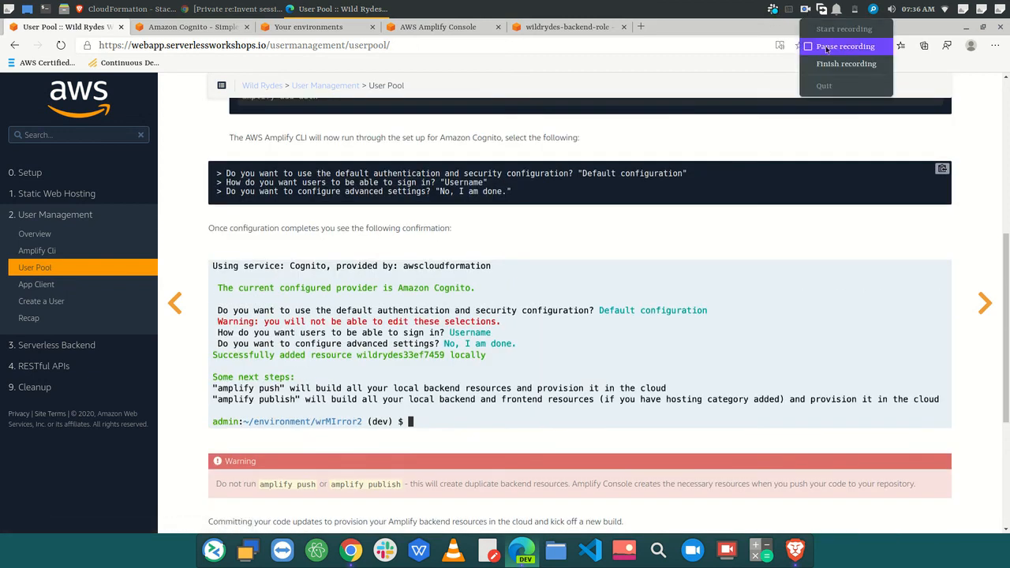